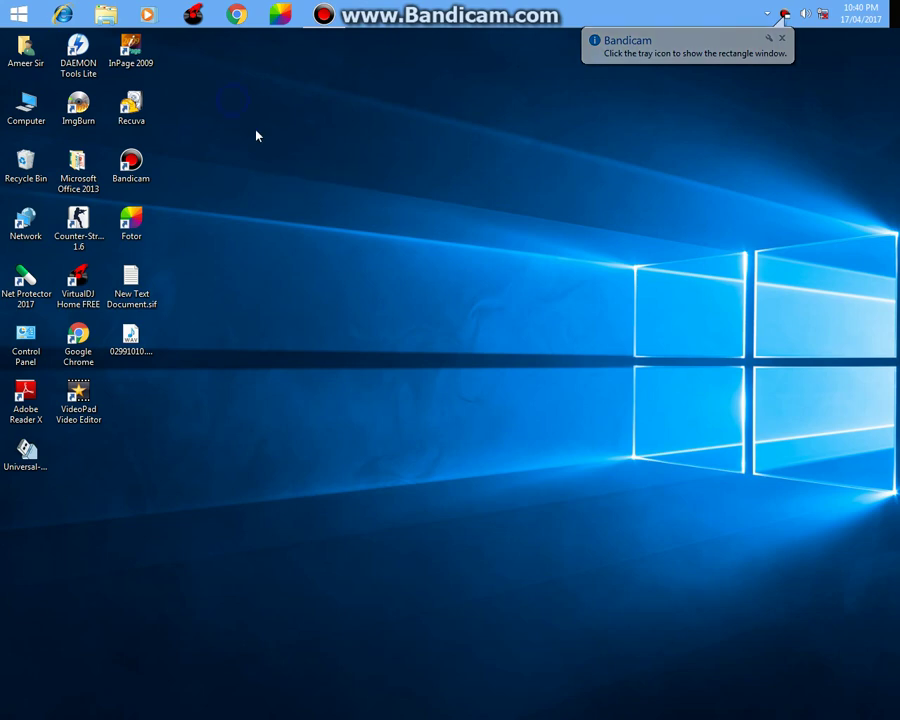
{"action": "right_click", "coordinate": [235, 100]}
{"action": "left_click", "coordinate": [260, 139]}
{"action": "double_click", "coordinate": [38, 100]}
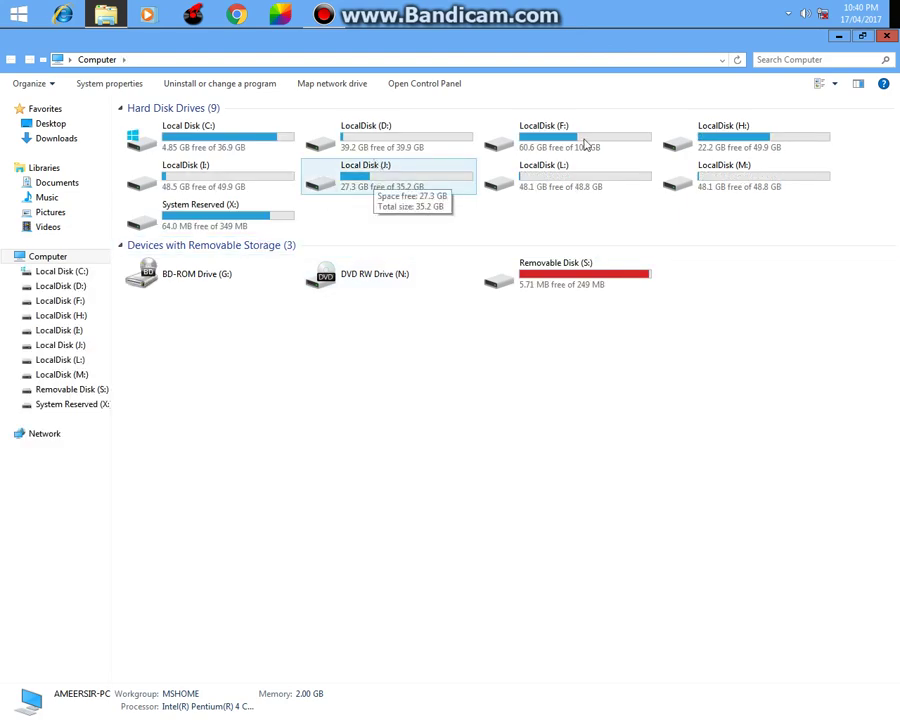
{"action": "left_click", "coordinate": [886, 36]}
{"action": "right_click", "coordinate": [386, 107]}
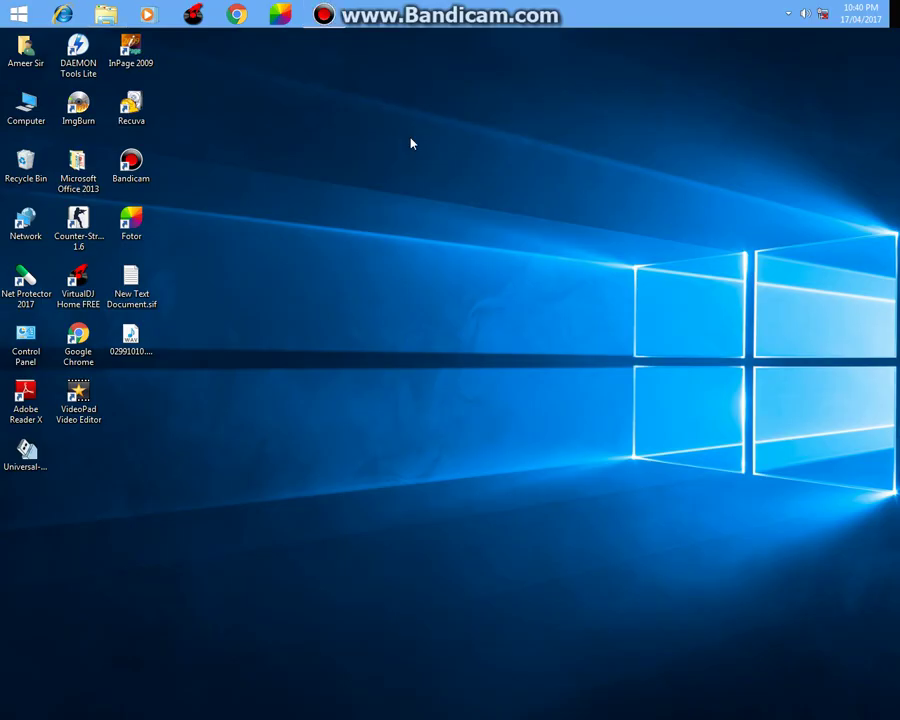
{"action": "left_click", "coordinate": [413, 143]}
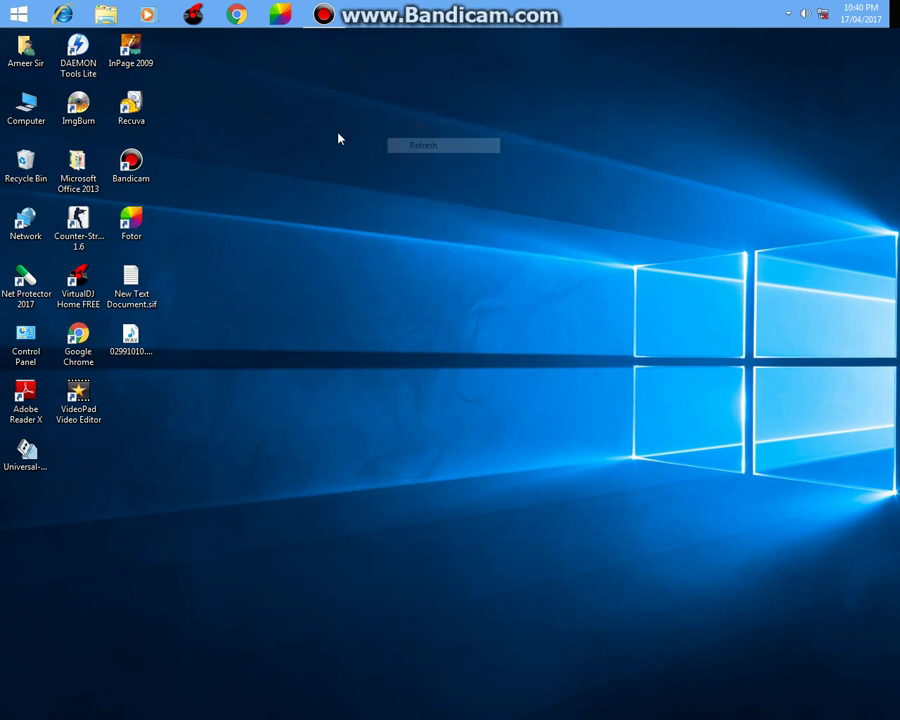
Open the folder between NP DATA BACKUP and uploaded on Local Disk (J:).
{"action": "double_click", "coordinate": [25, 108]}
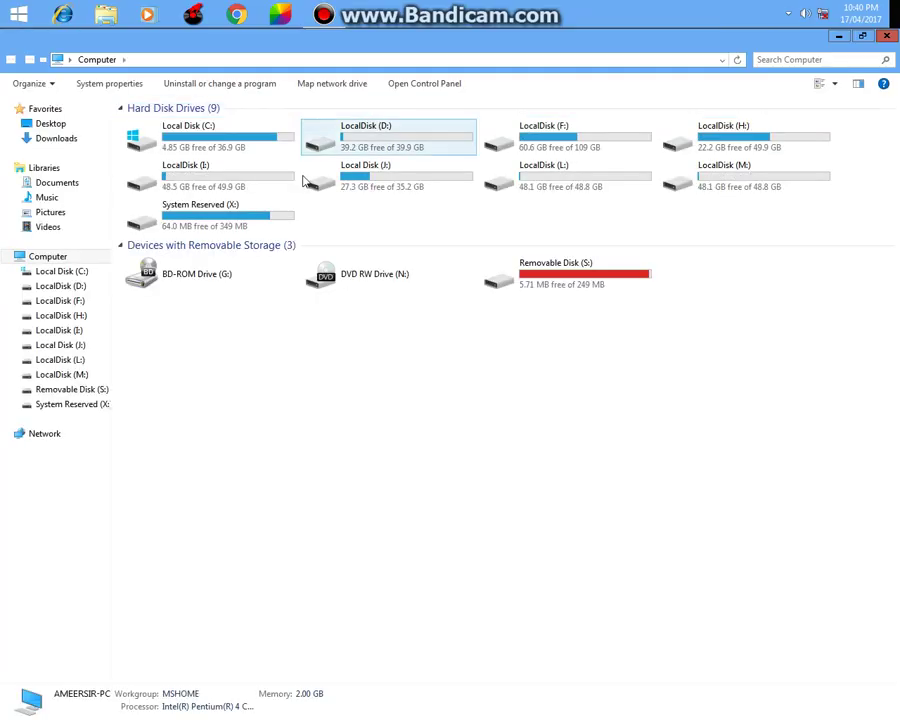
{"action": "left_click", "coordinate": [347, 177]}
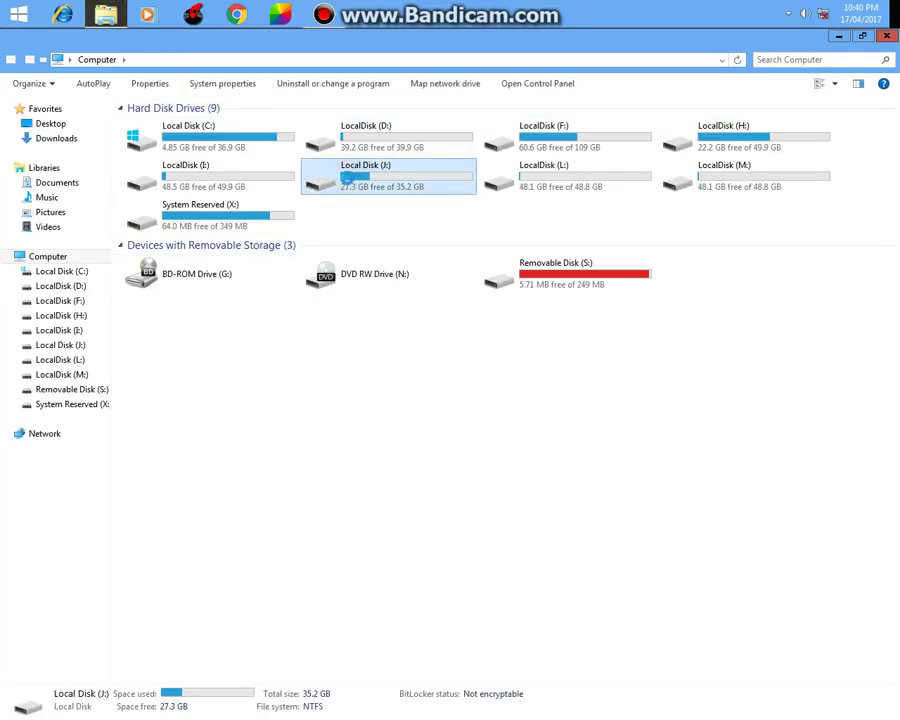
{"action": "double_click", "coordinate": [347, 177]}
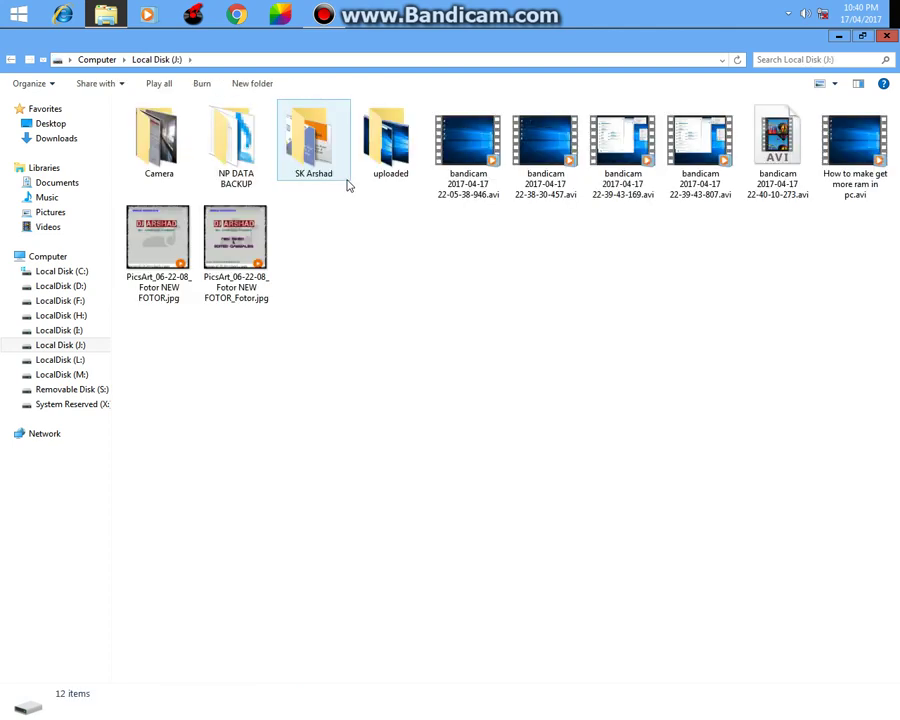
{"action": "left_click", "coordinate": [158, 145]}
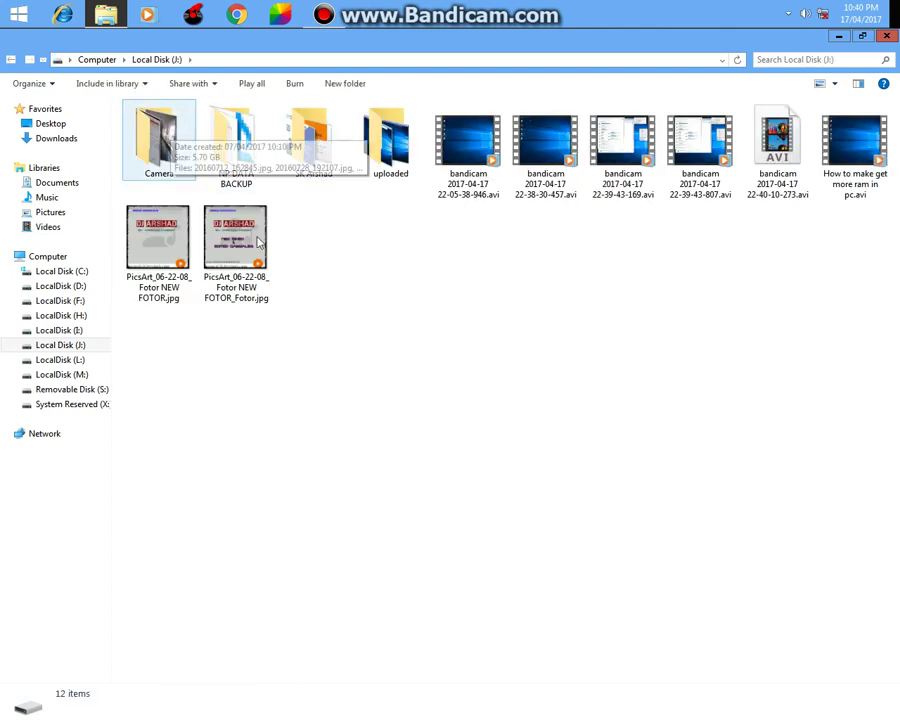
{"action": "right_click", "coordinate": [345, 229]}
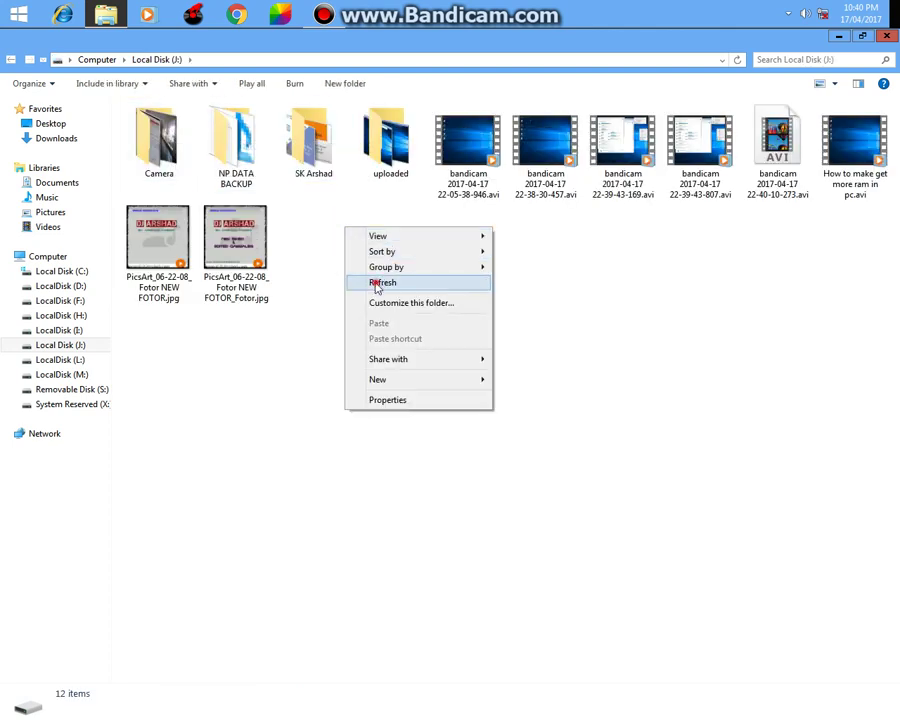
{"action": "left_click", "coordinate": [377, 284]}
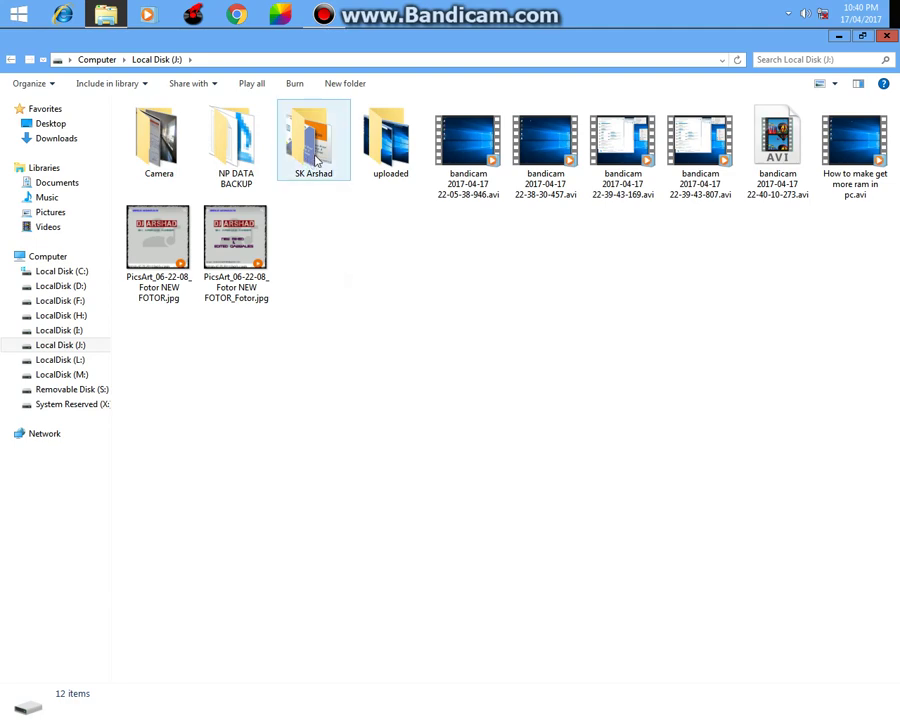
{"action": "double_click", "coordinate": [314, 160]}
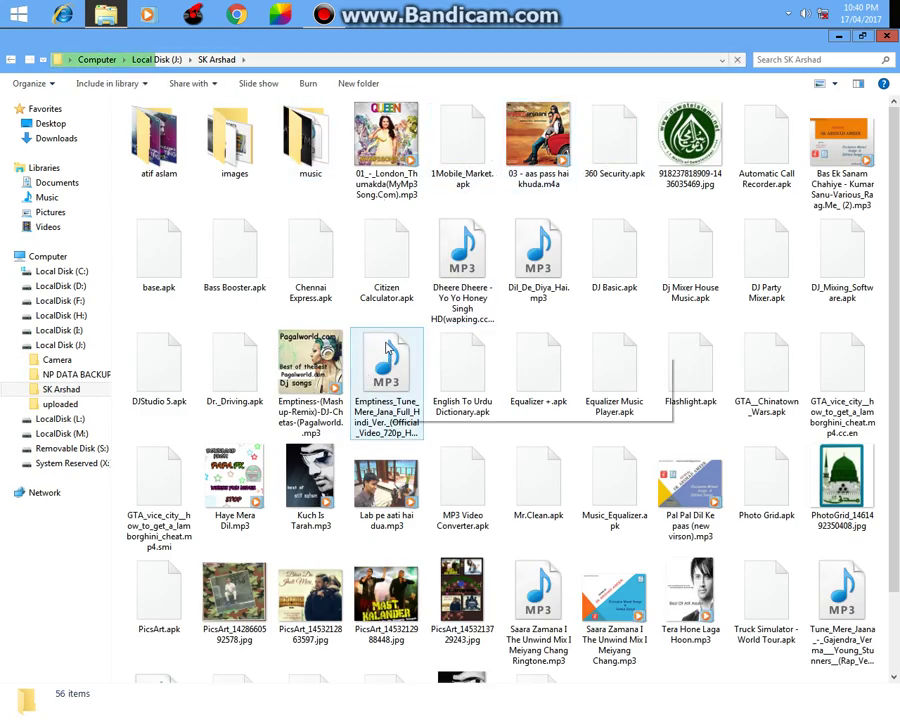
Open the Emptiness_Tune_Mere_Jana_Full_Hindi_Ver. MP3 in the AudioShell Tag Editor and close the folder window.
{"action": "double_click", "coordinate": [388, 347]}
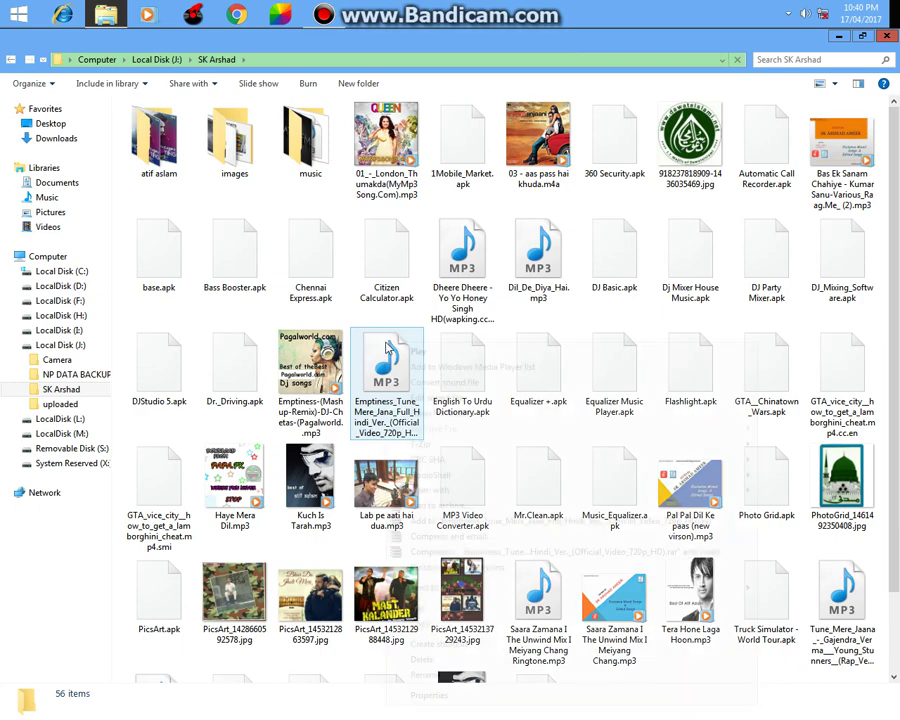
{"action": "right_click", "coordinate": [388, 341]}
{"action": "mouse_move", "coordinate": [434, 477]}
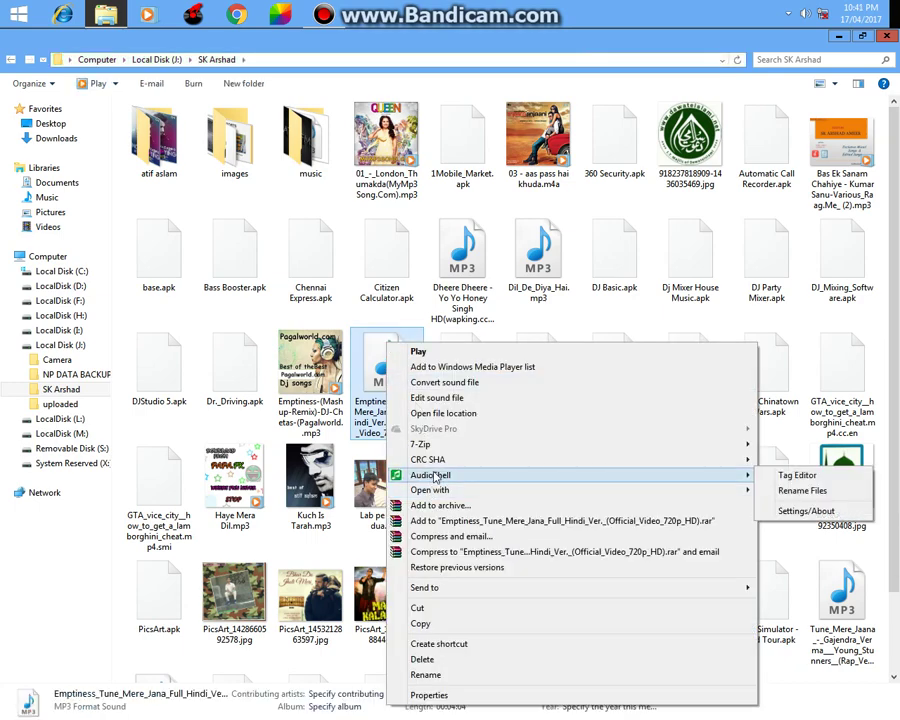
{"action": "left_click", "coordinate": [782, 477]}
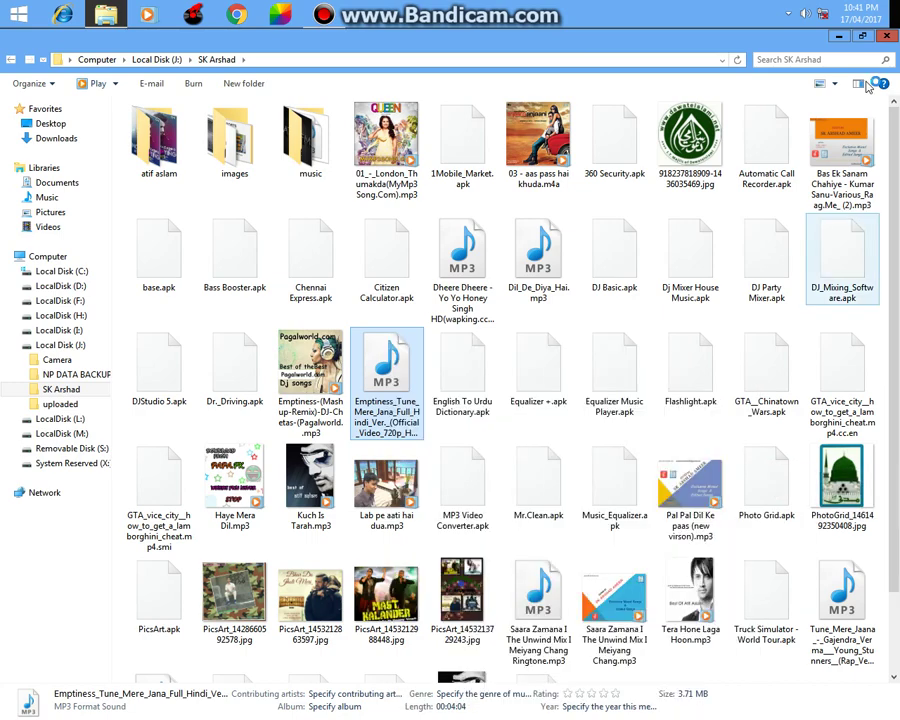
{"action": "left_click", "coordinate": [885, 38]}
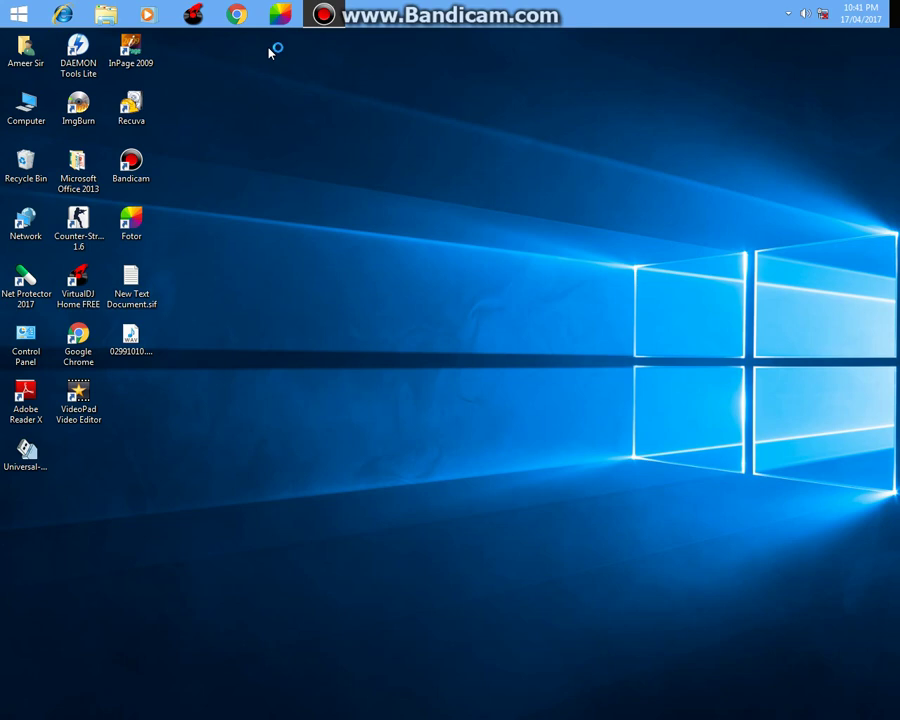
{"action": "right_click", "coordinate": [378, 99]}
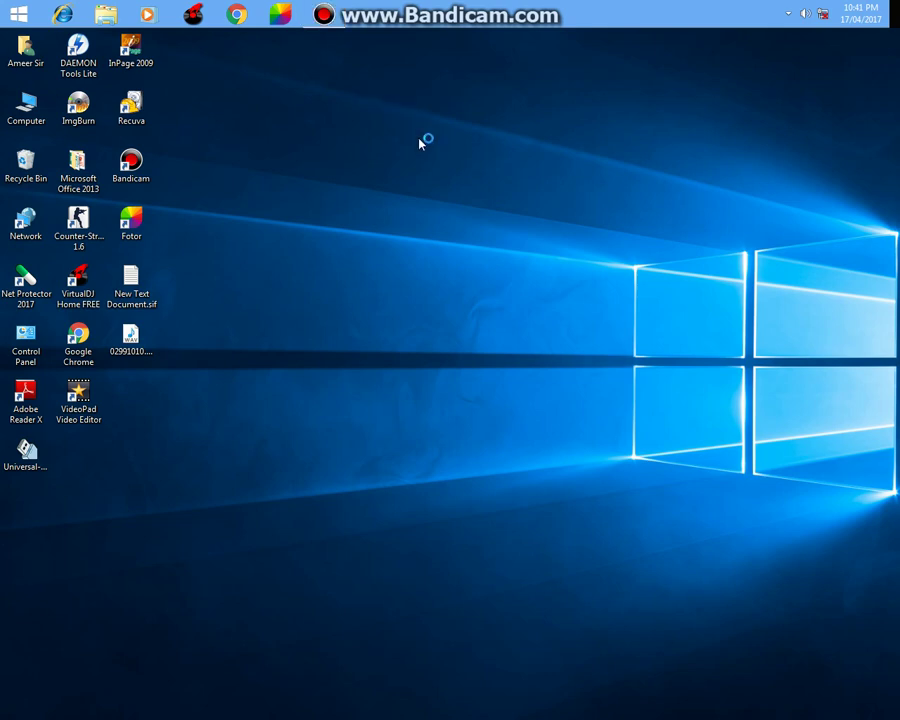
{"action": "left_click", "coordinate": [419, 140]}
{"action": "left_click", "coordinate": [40, 110]}
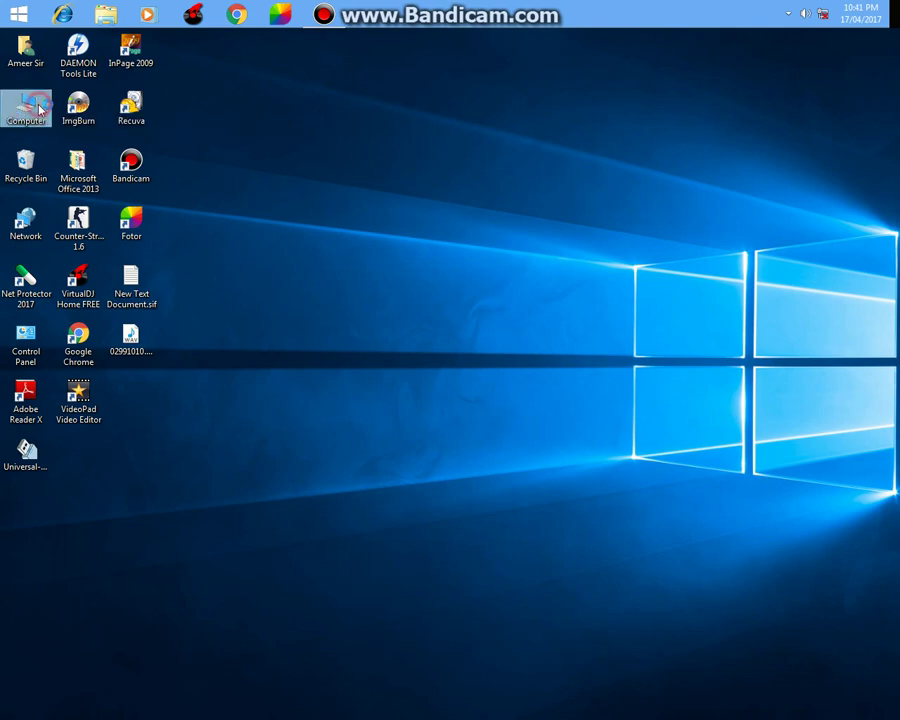
{"action": "double_click", "coordinate": [40, 110]}
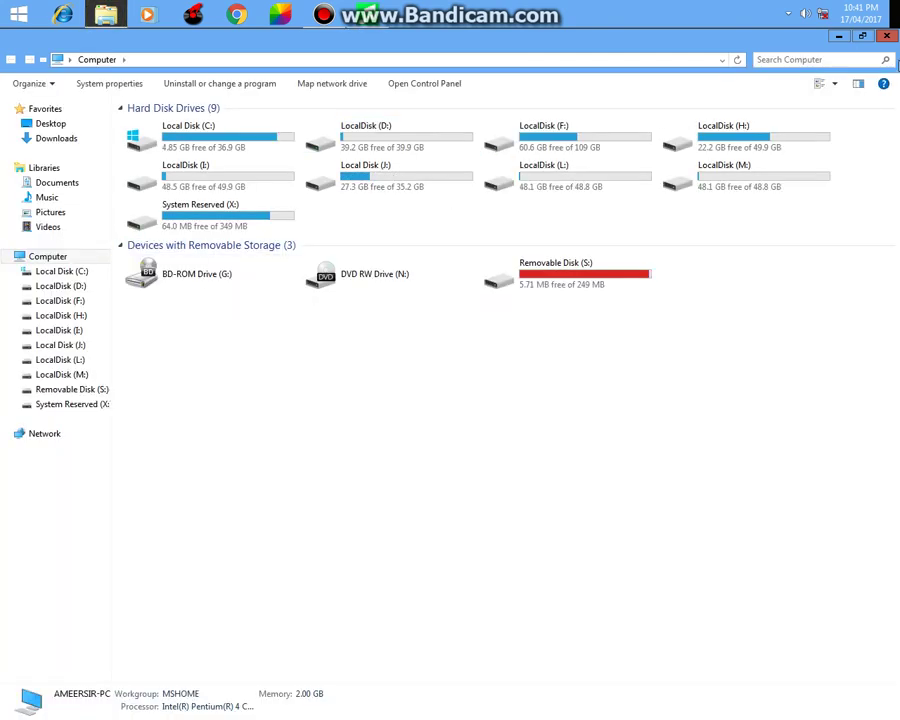
{"action": "left_click", "coordinate": [838, 36]}
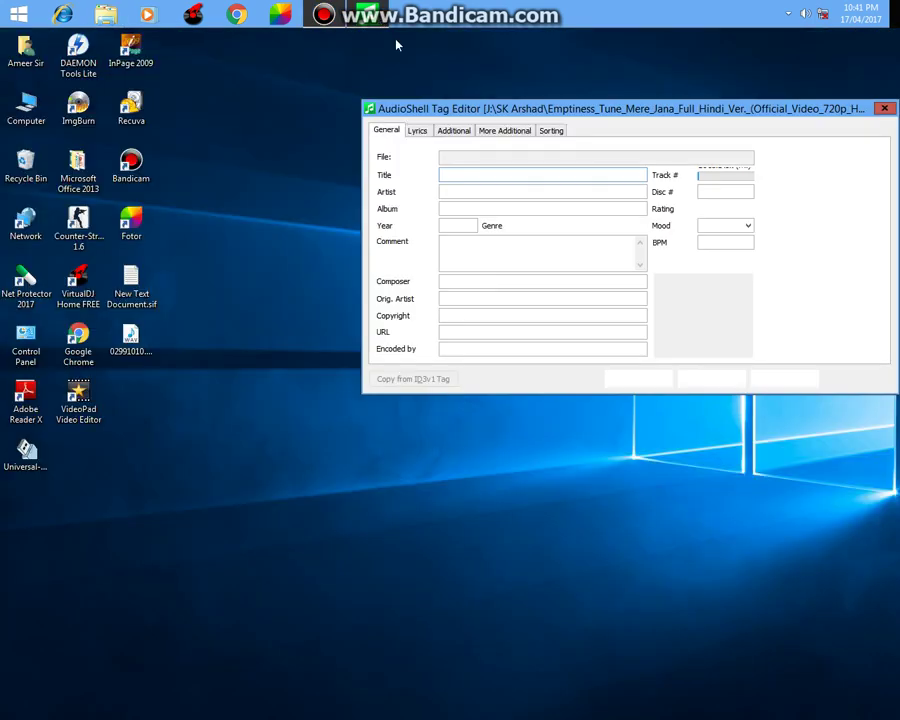
Examine the song's general tag fields, including artist, album, year, genre, comment and the available ratings, leaving it Unrated.
{"action": "left_click_drag", "start_coordinate": [355, 108], "coordinate": [339, 108]}
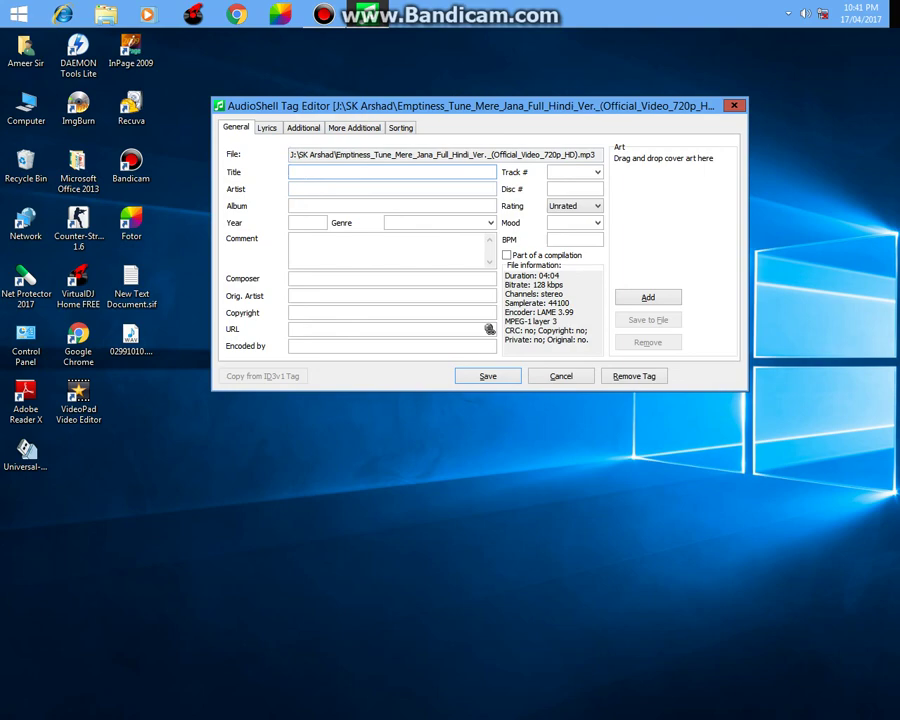
{"action": "left_click", "coordinate": [298, 188]}
{"action": "left_click", "coordinate": [315, 204]}
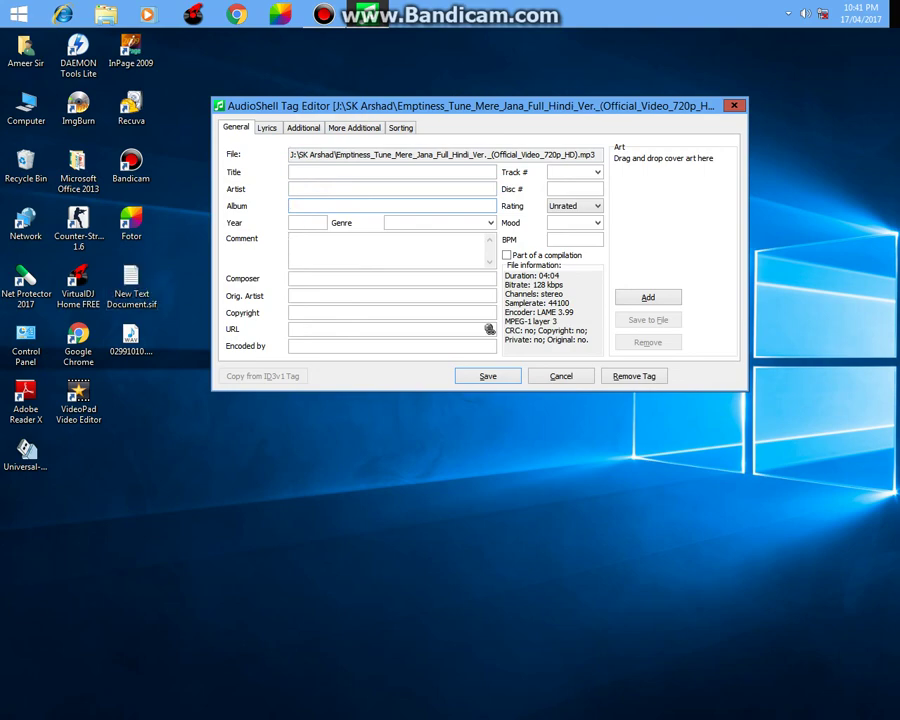
{"action": "left_click", "coordinate": [303, 222]}
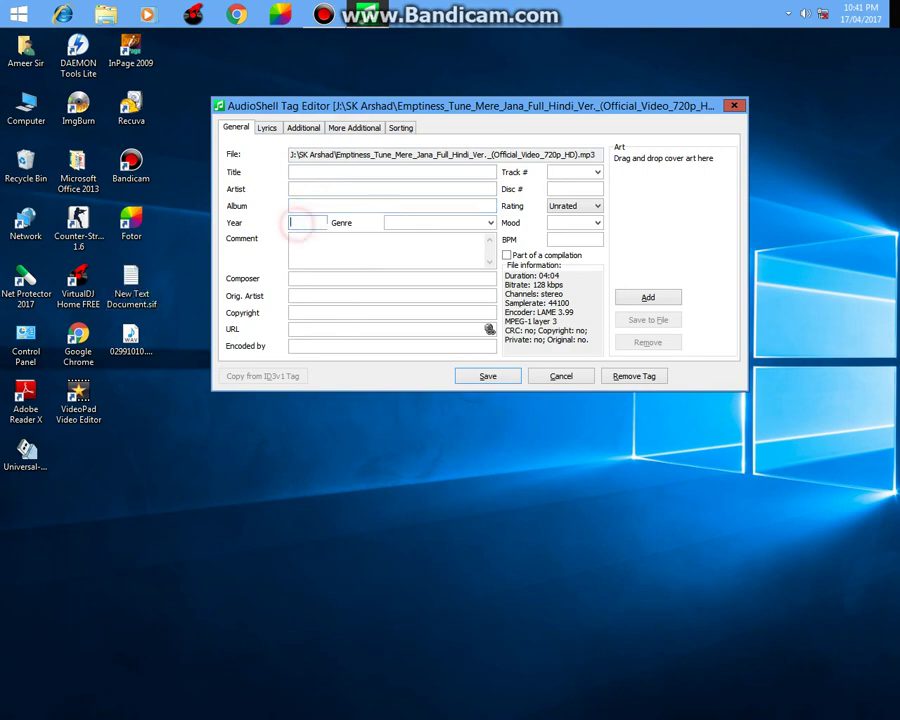
{"action": "left_click", "coordinate": [390, 224]}
{"action": "left_click", "coordinate": [312, 246]}
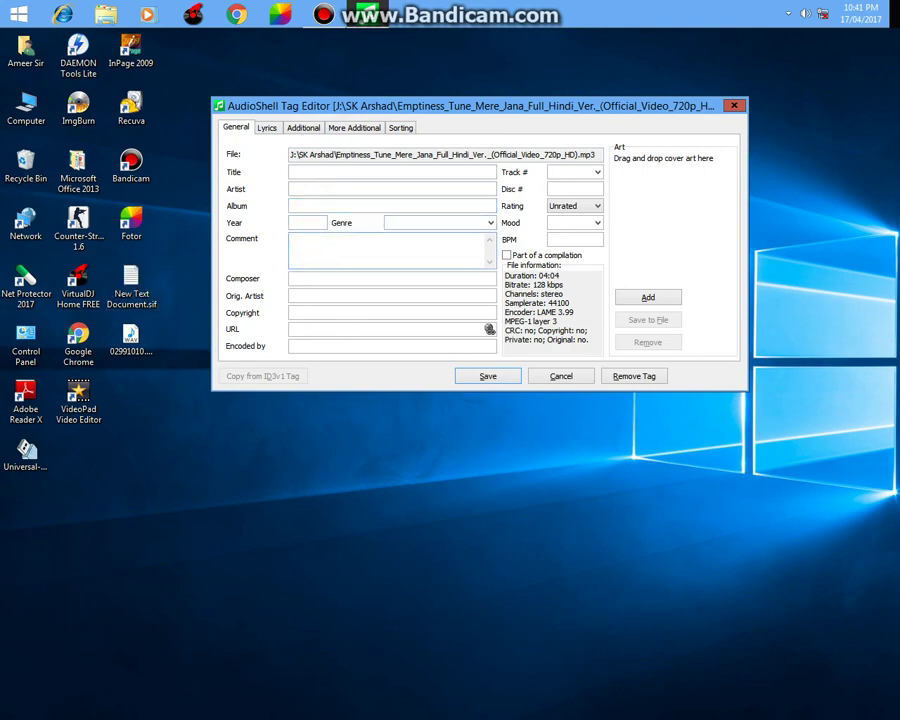
{"action": "left_click", "coordinate": [575, 205]}
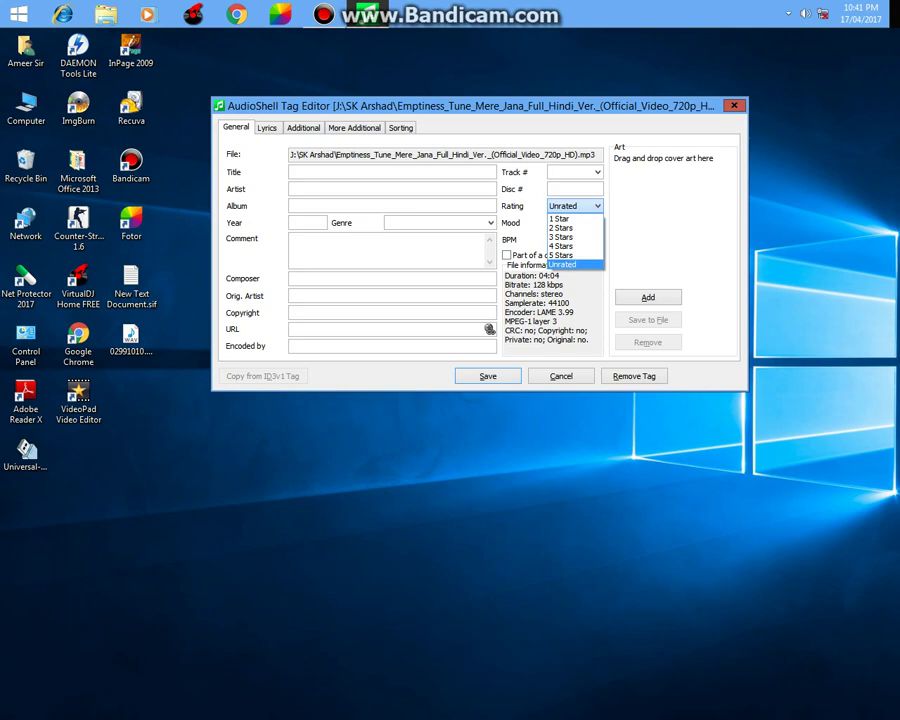
{"action": "left_click", "coordinate": [562, 264]}
Add PicsArt_06-22-08_Fotor NEW FOTOR_Fotor.jpg from Local Disk (J:) as the song's cover art.
{"action": "left_click", "coordinate": [648, 297]}
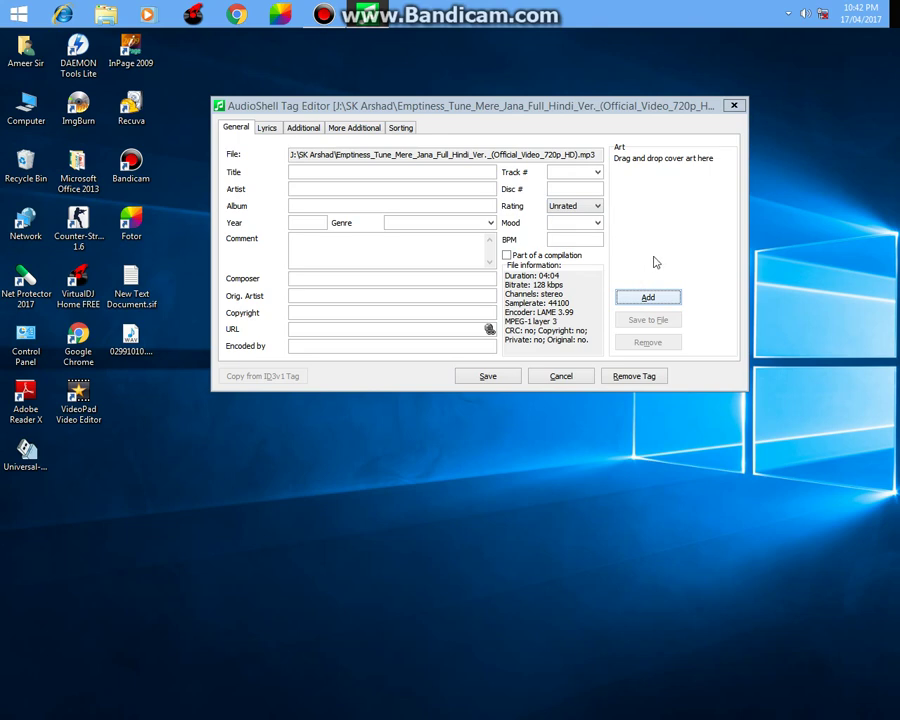
{"action": "left_click", "coordinate": [662, 296]}
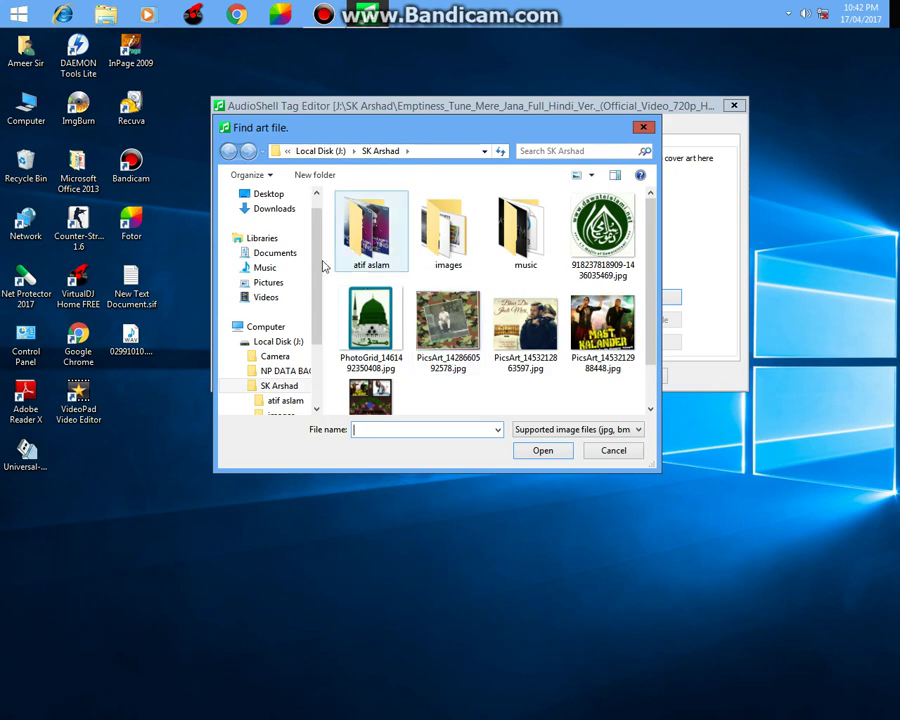
{"action": "scroll", "coordinate": [310, 250], "scroll_direction": "down", "scroll_amount": 3}
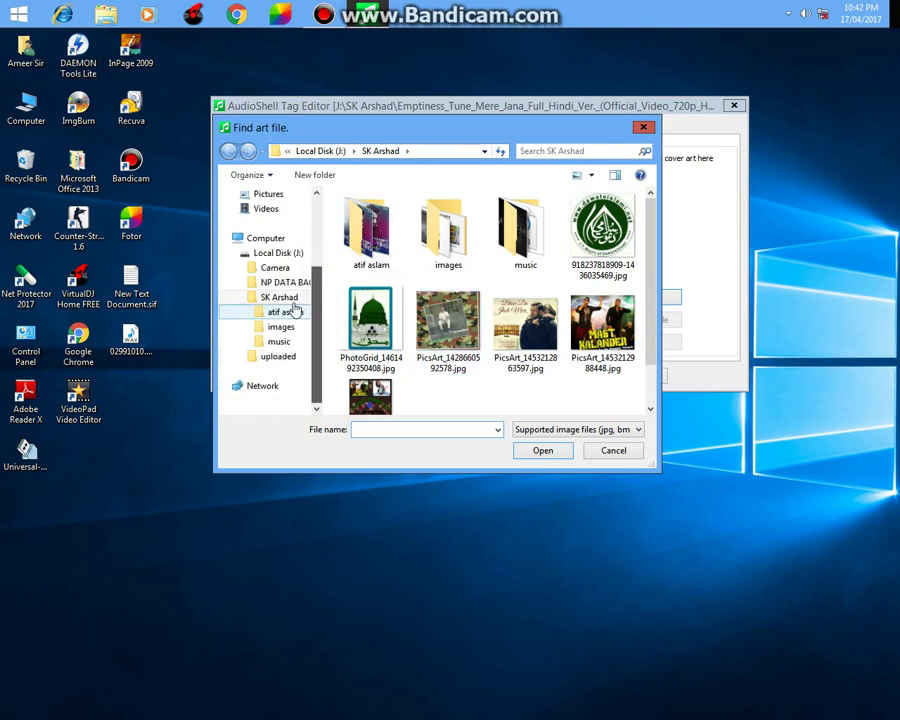
{"action": "scroll", "coordinate": [250, 265], "scroll_direction": "up", "scroll_amount": 2}
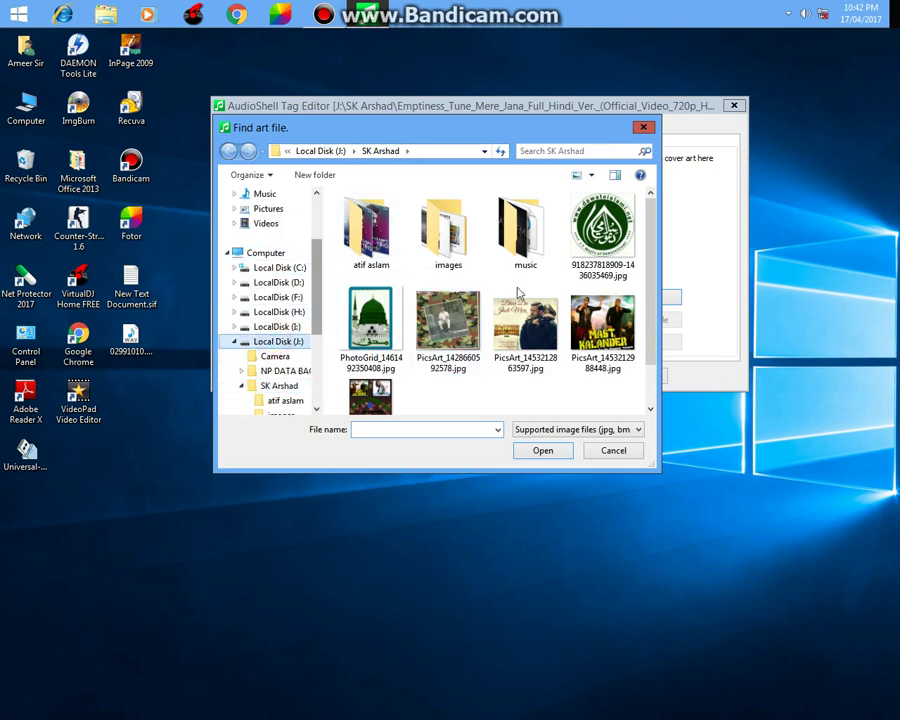
{"action": "key", "text": "BackSpace"}
{"action": "left_click", "coordinate": [452, 326]}
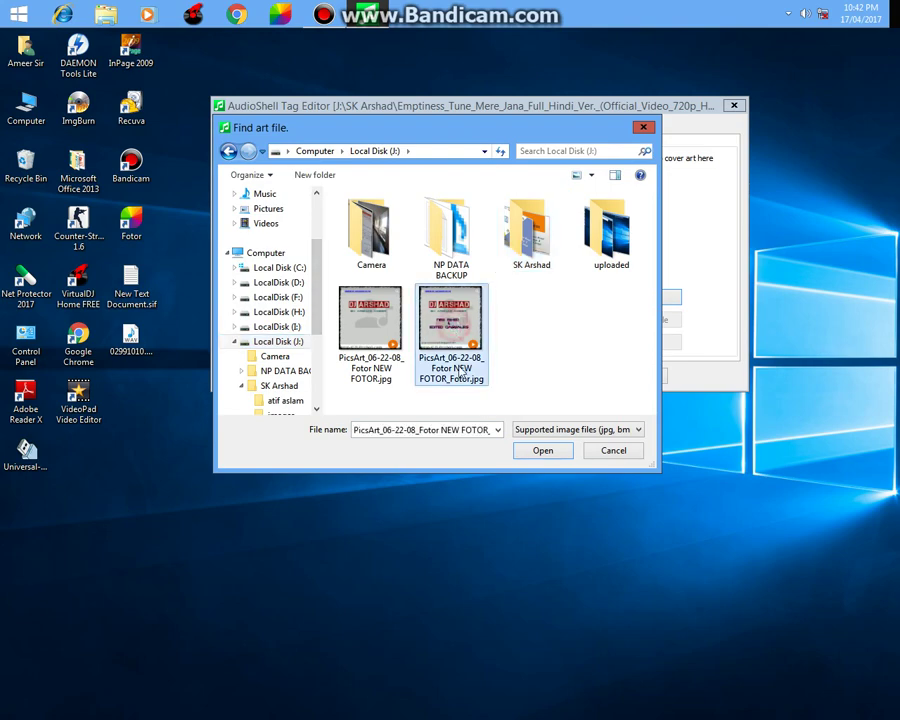
{"action": "left_click", "coordinate": [542, 450]}
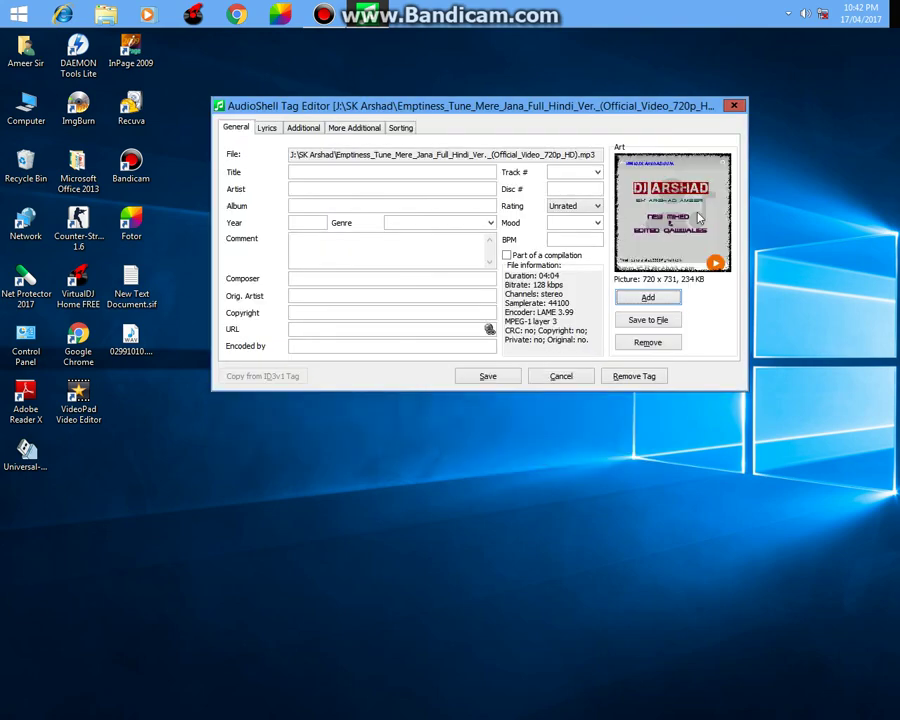
Enter the artist's name in the song's Artist tag and save the tag changes.
{"action": "left_click", "coordinate": [311, 171]}
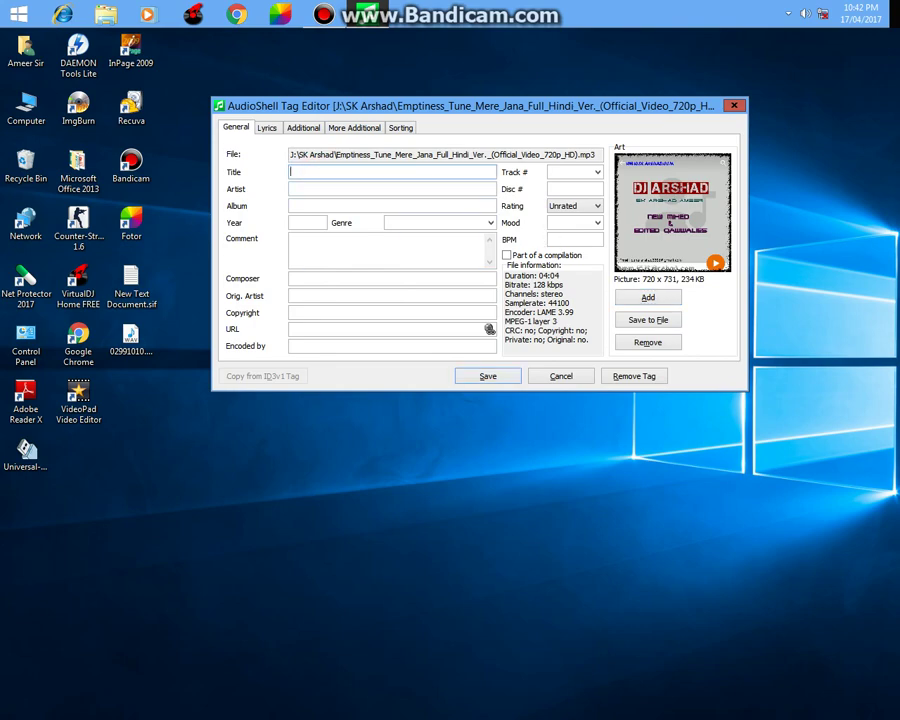
{"action": "key", "text": "Tab"}
{"action": "key", "text": "Tab"}
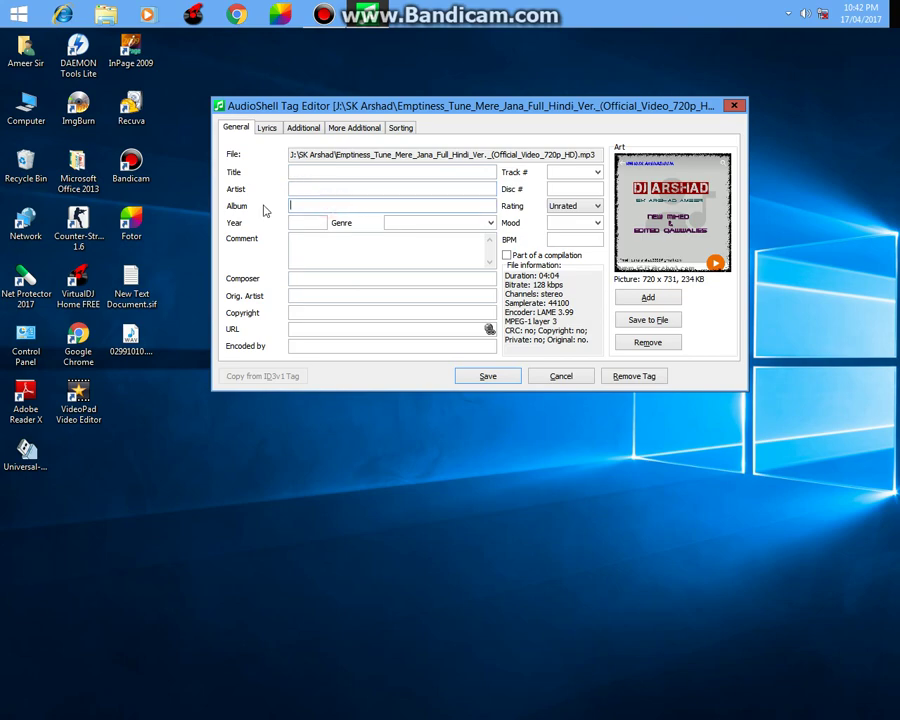
{"action": "left_click", "coordinate": [303, 222]}
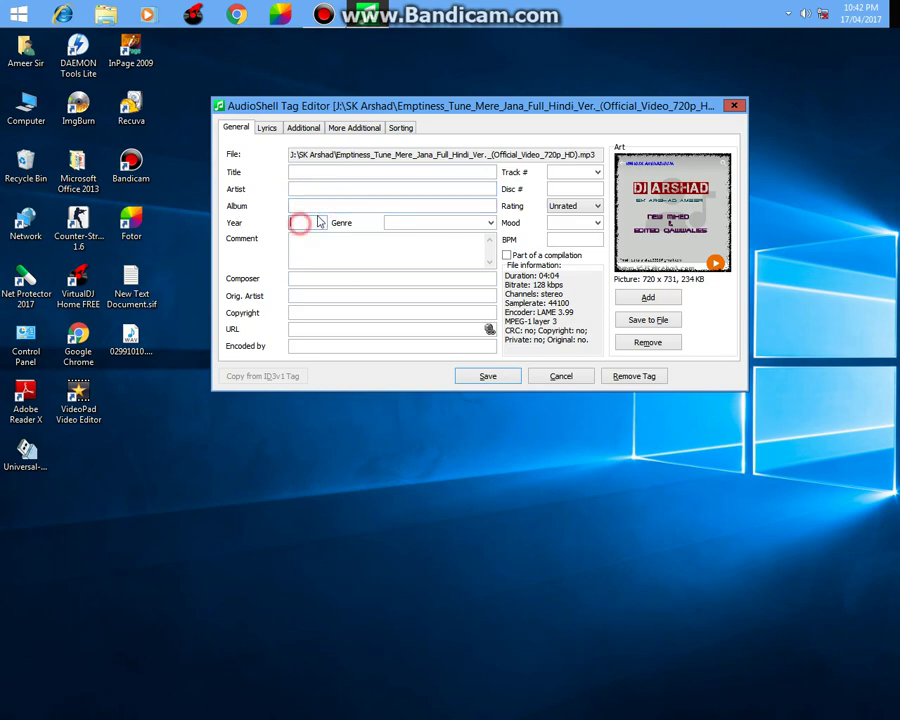
{"action": "left_click", "coordinate": [313, 189]}
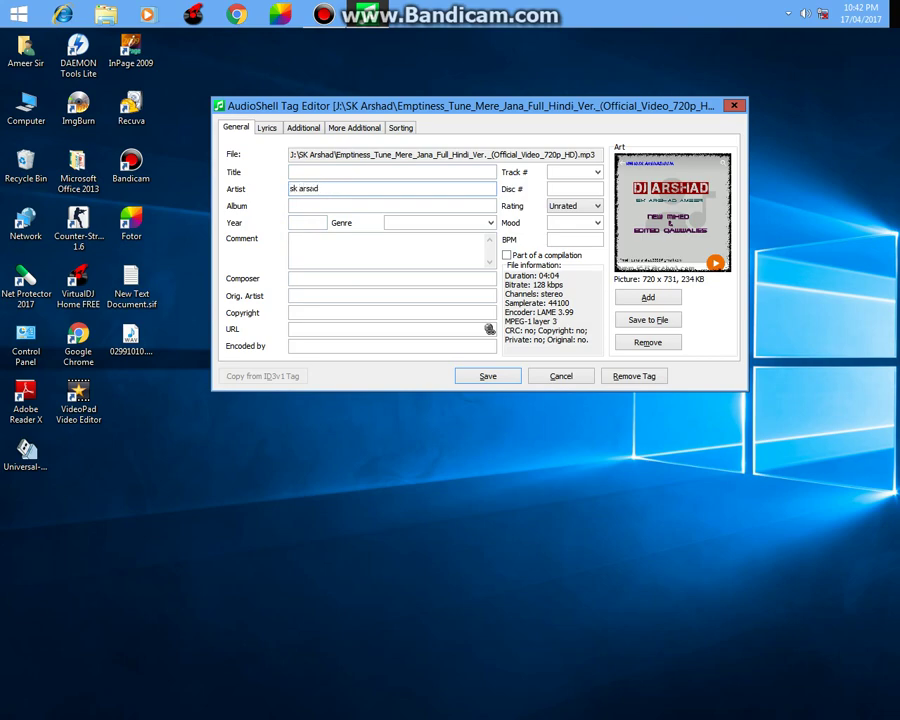
{"action": "left_click", "coordinate": [305, 188]}
{"action": "left_click", "coordinate": [505, 375]}
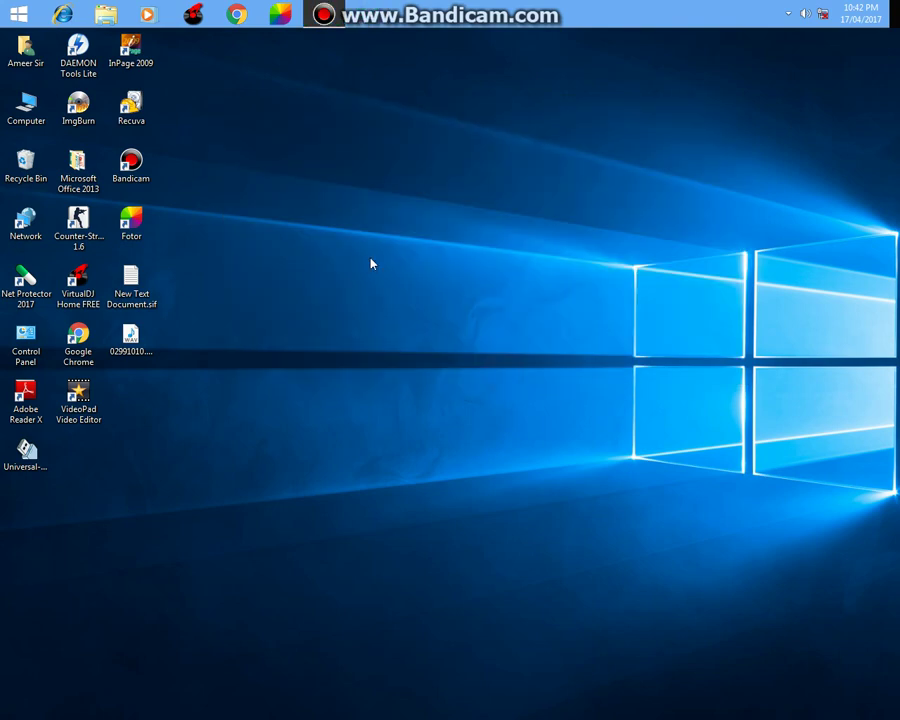
{"action": "right_click", "coordinate": [280, 142]}
{"action": "left_click", "coordinate": [295, 181]}
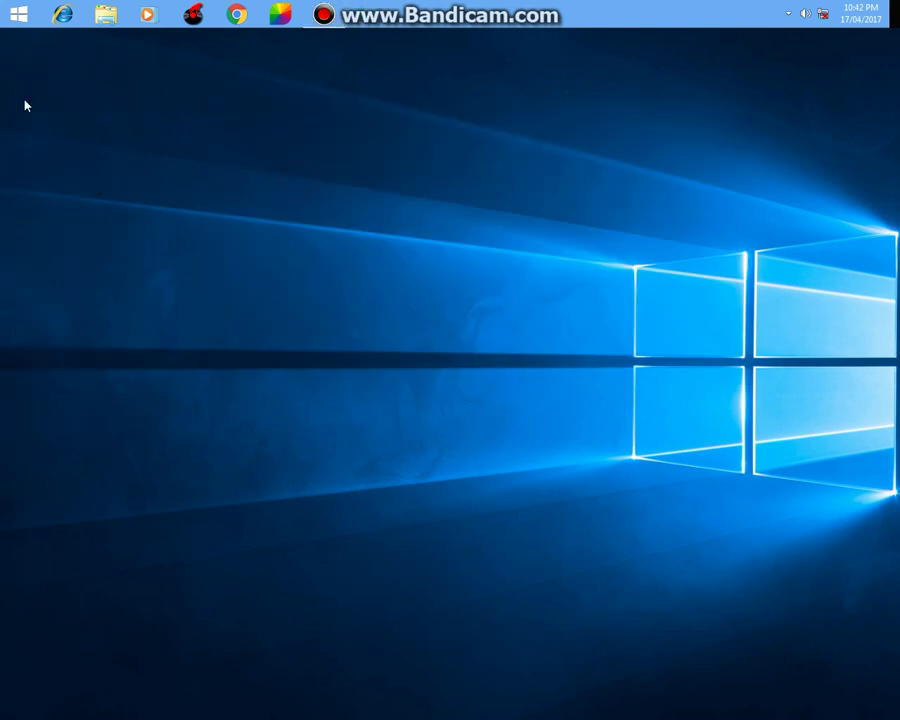
Open the Computer window to browse the available drives.
{"action": "left_click", "coordinate": [26, 103]}
{"action": "double_click", "coordinate": [26, 103]}
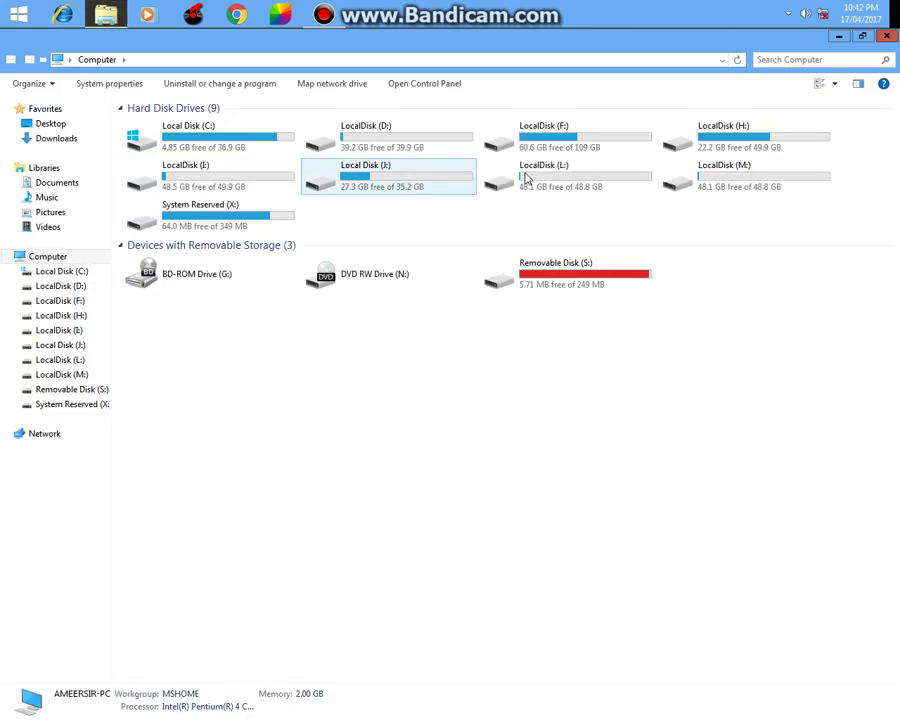
{"action": "left_click", "coordinate": [564, 148]}
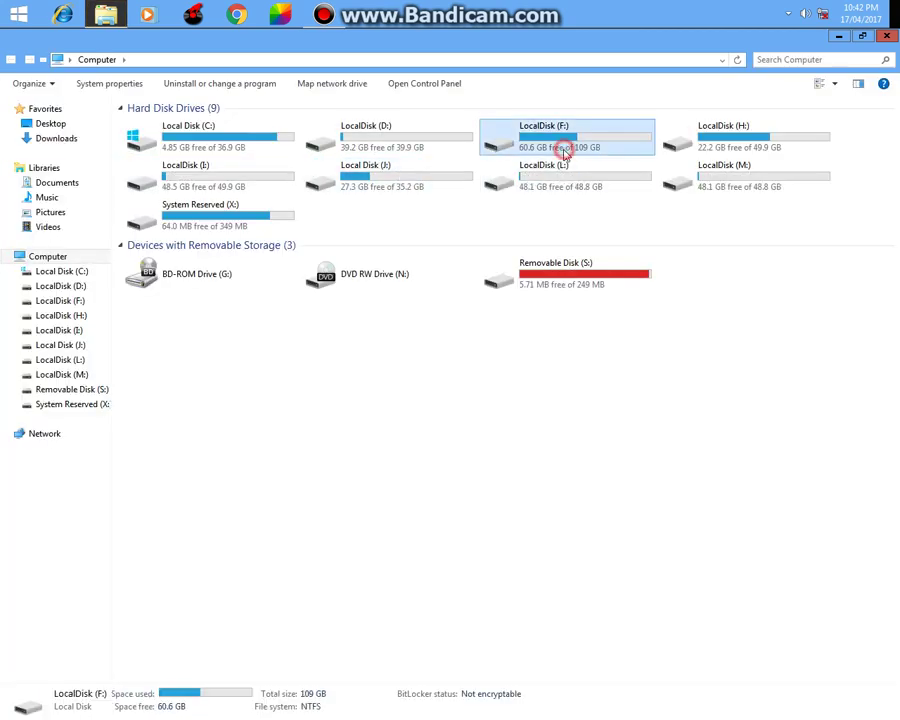
{"action": "double_click", "coordinate": [564, 148]}
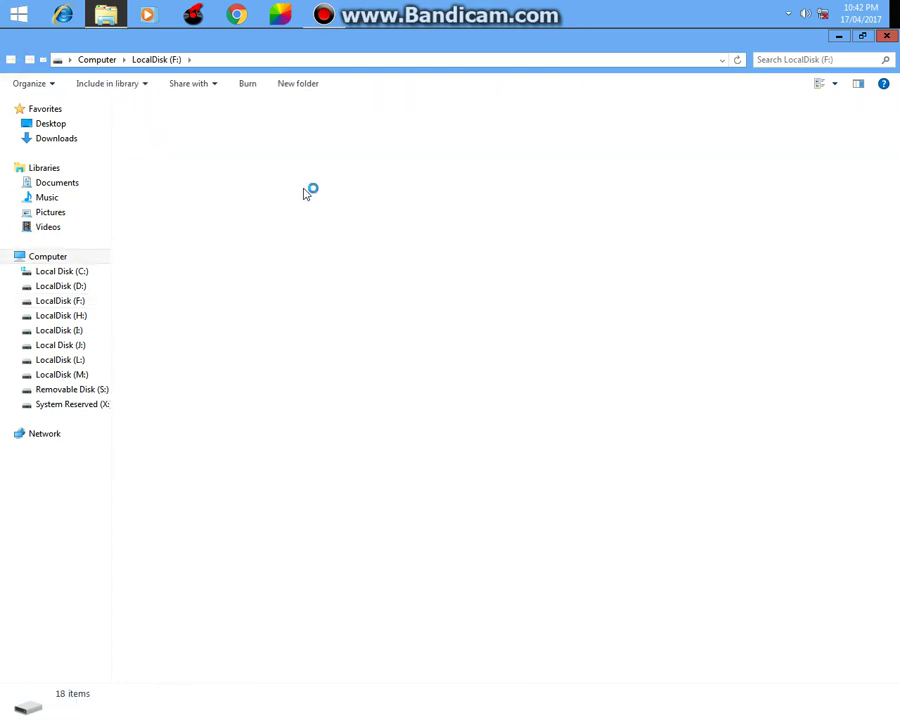
{"action": "key", "text": "BackSpace"}
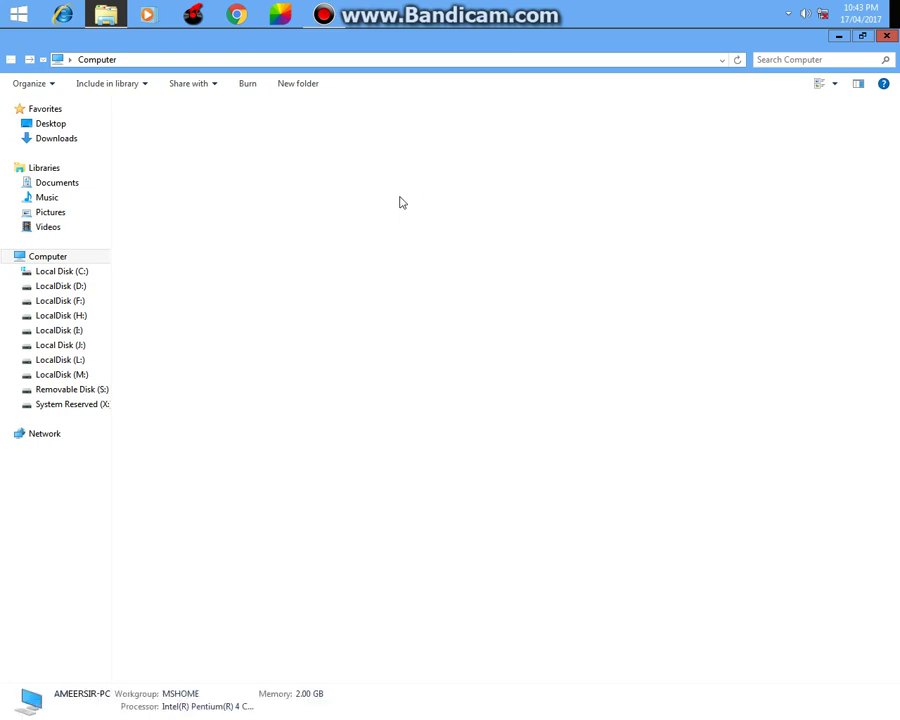
Play the edited Emptiness_Tune_Mere_Jana MP3 from its folder on Local Disk (J:) in Windows Media Player and close the folder window.
{"action": "double_click", "coordinate": [356, 188]}
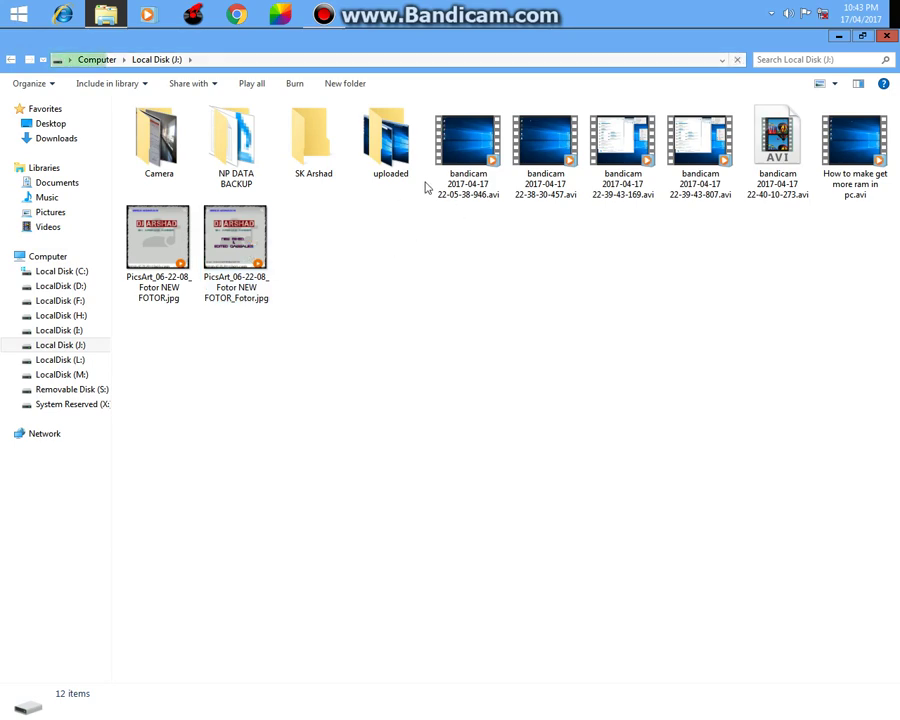
{"action": "double_click", "coordinate": [331, 144]}
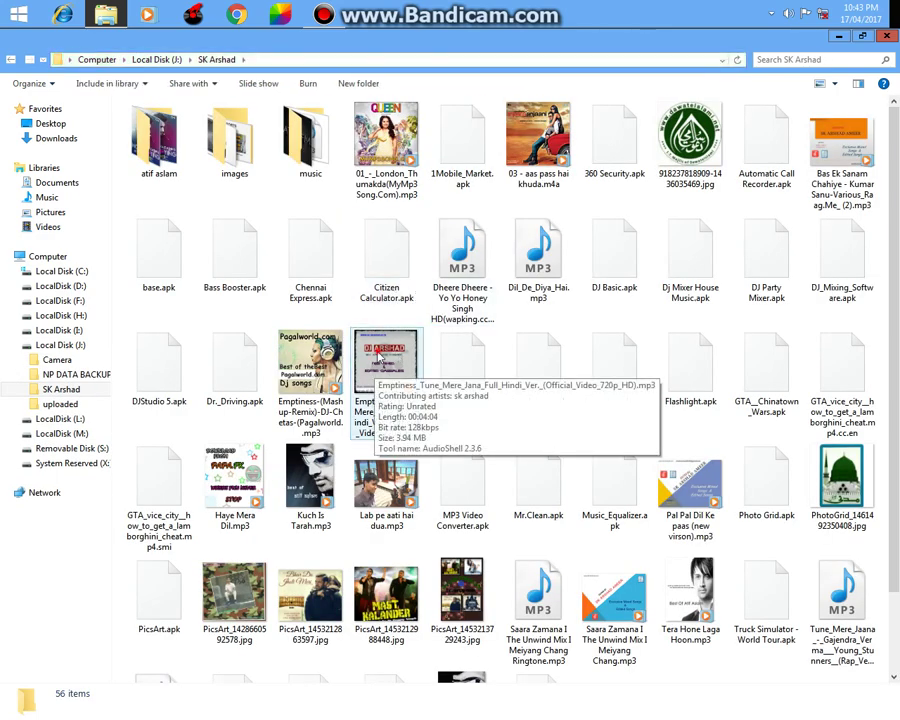
{"action": "left_click", "coordinate": [379, 355]}
{"action": "right_click", "coordinate": [395, 348]}
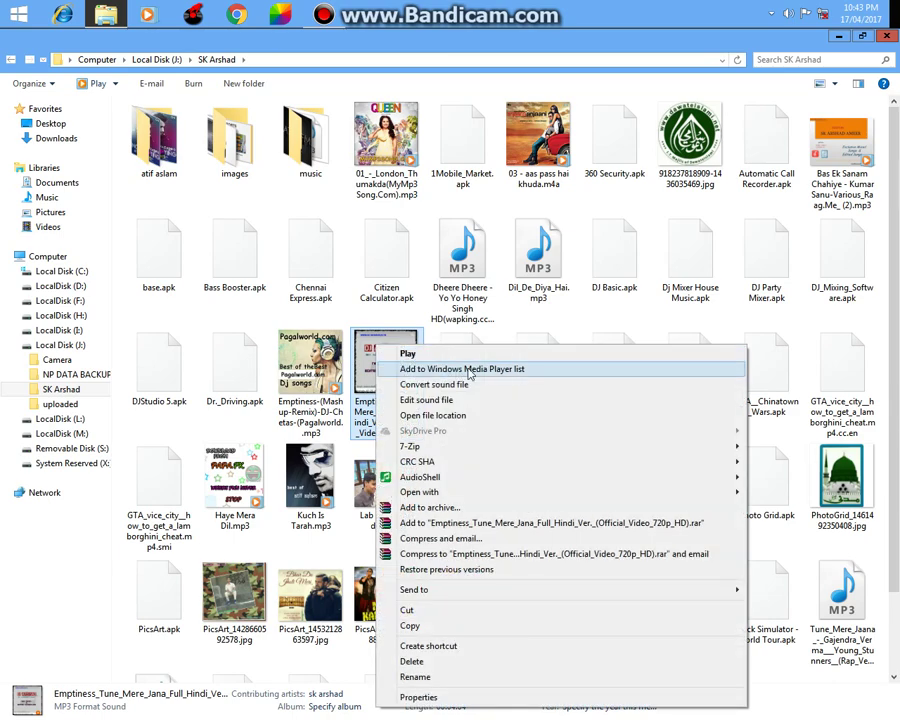
{"action": "left_click", "coordinate": [372, 347]}
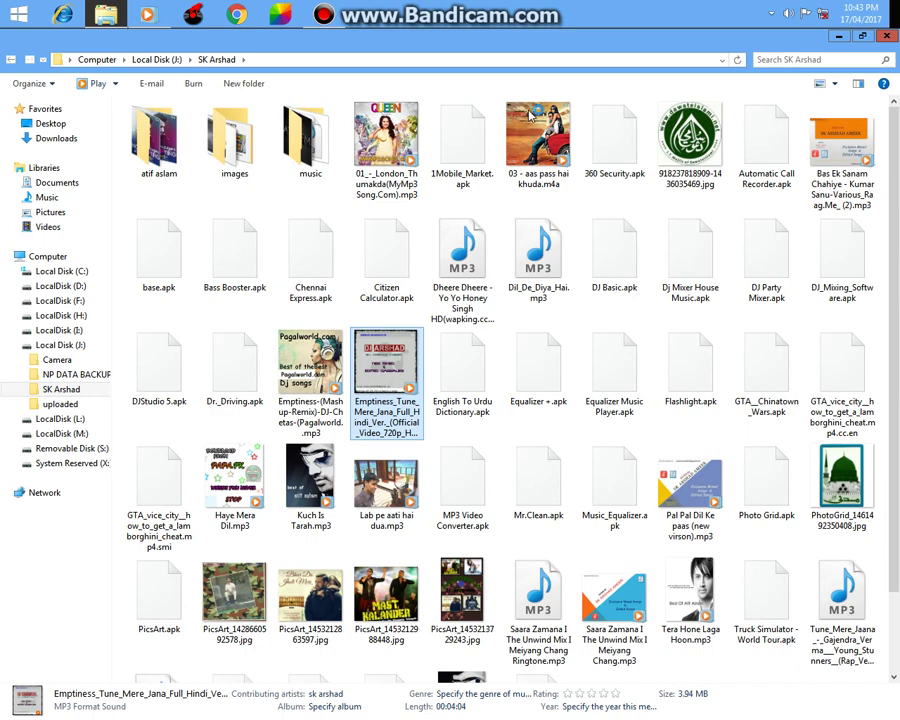
{"action": "left_click", "coordinate": [887, 36]}
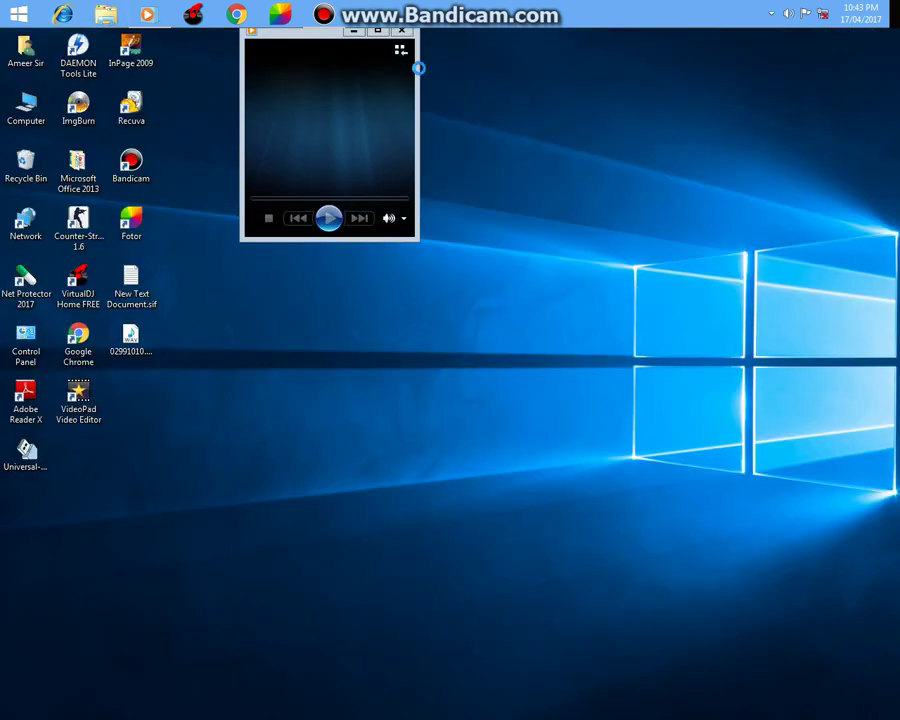
Reposition the Windows Media Player window, check the cover art of the playing song, and close the player.
{"action": "left_click_drag", "start_coordinate": [329, 50], "coordinate": [389, 158]}
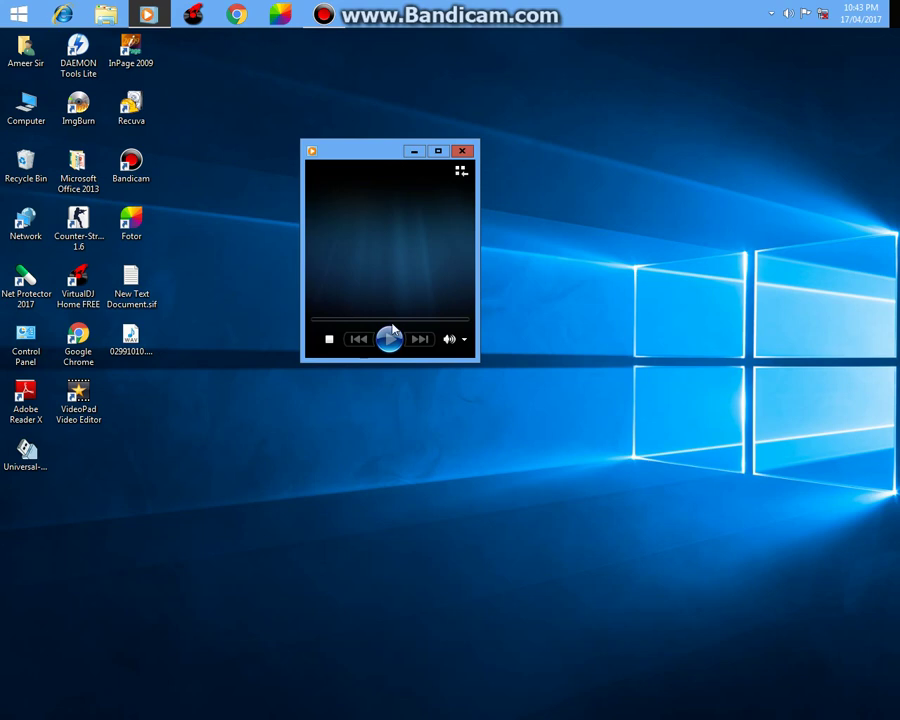
{"action": "right_click", "coordinate": [91, 15]}
{"action": "left_click", "coordinate": [603, 94]}
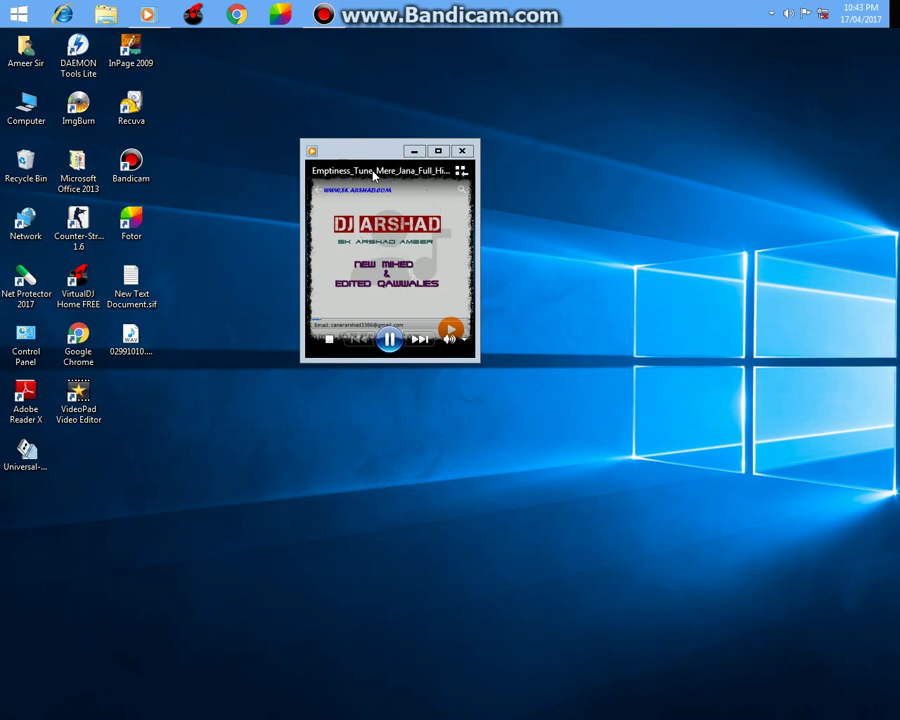
{"action": "left_click_drag", "start_coordinate": [366, 141], "coordinate": [366, 100]}
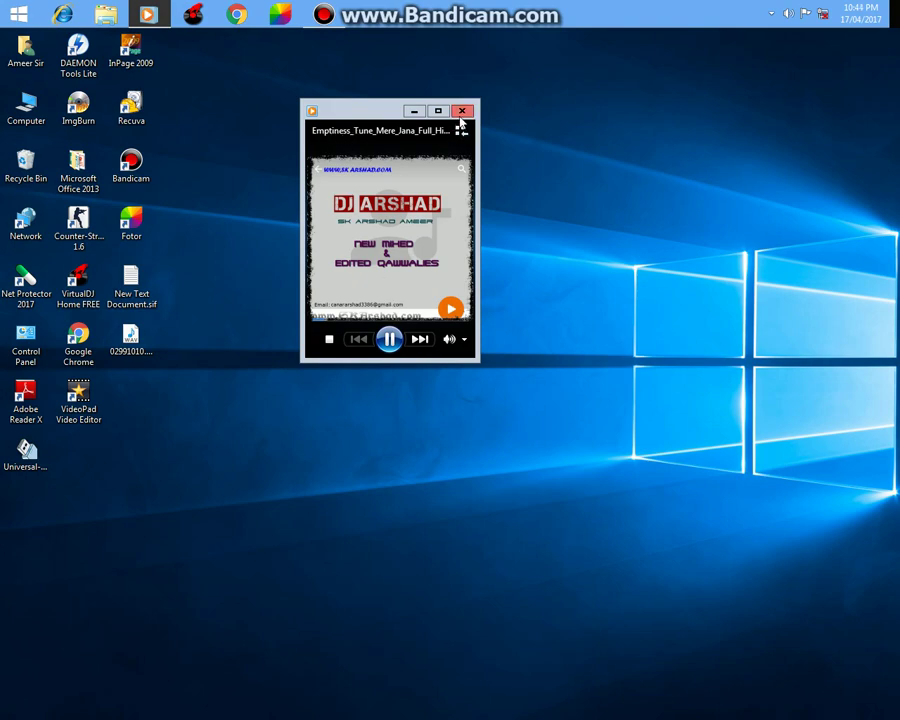
{"action": "left_click", "coordinate": [319, 104]}
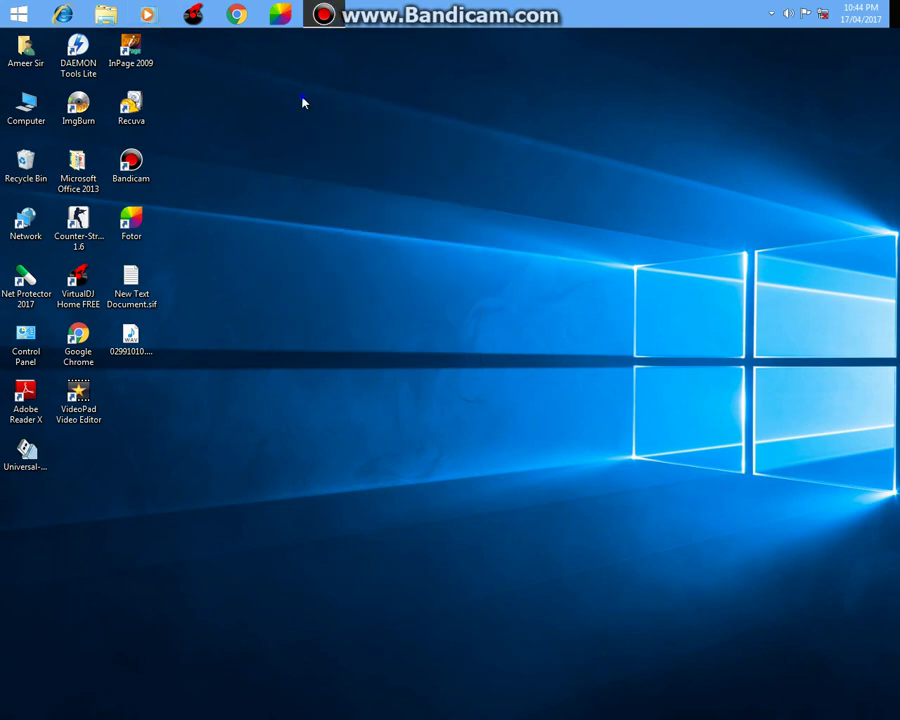
{"action": "right_click", "coordinate": [346, 143]}
{"action": "left_click", "coordinate": [345, 140]}
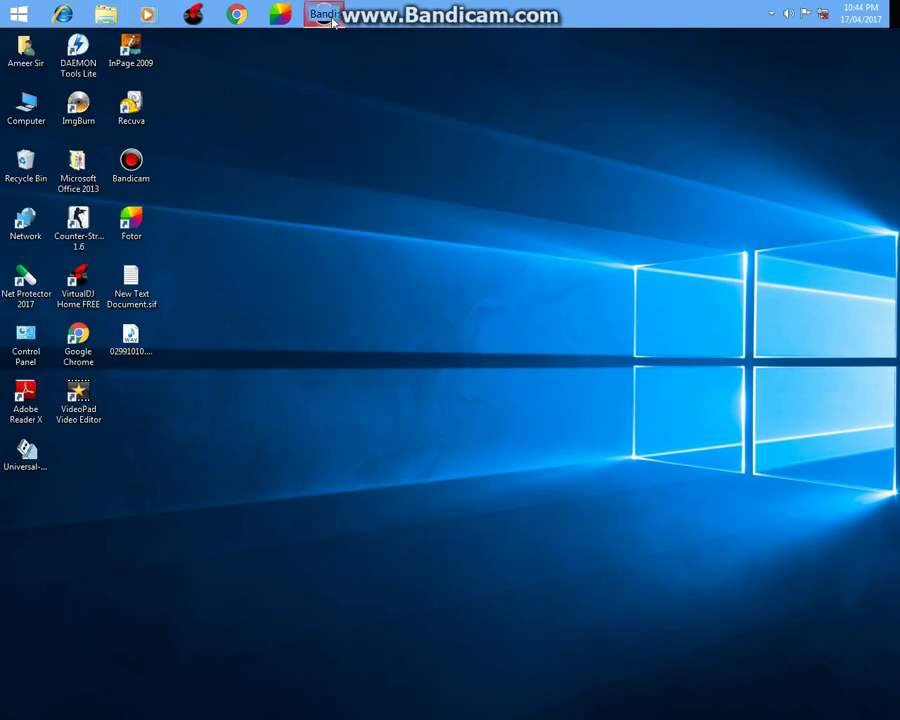
{"action": "left_click", "coordinate": [323, 14]}
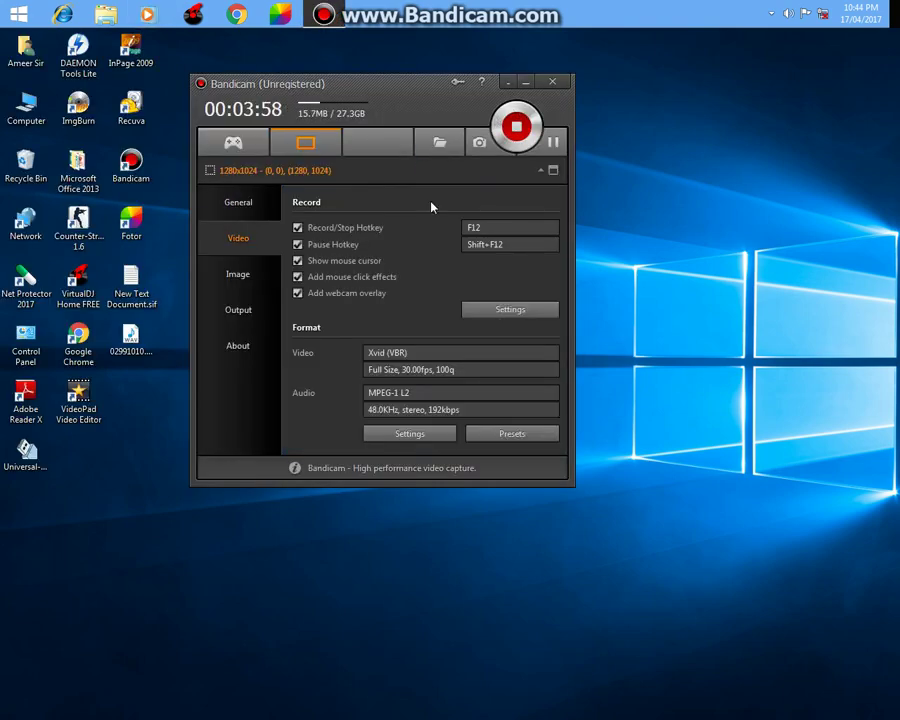